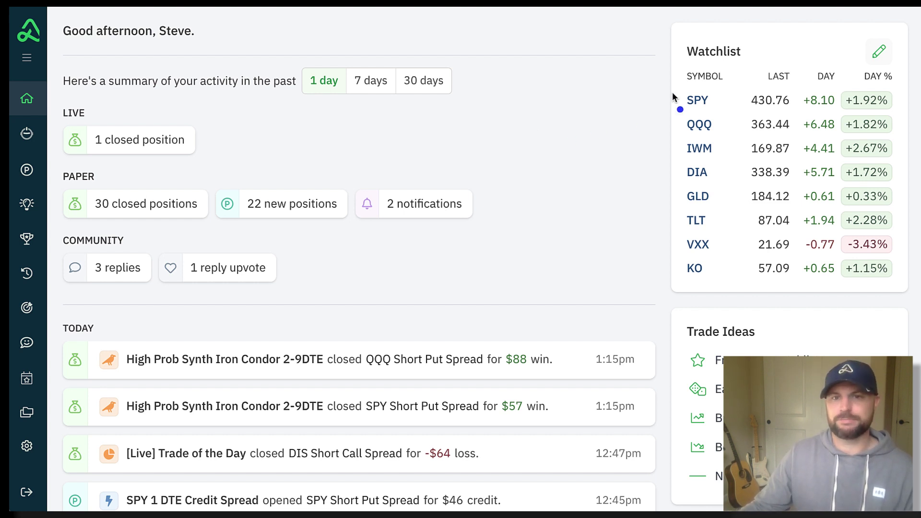
- Open the [Live] Trade of the Day bot's Positions page from the dashboard
{"action": "mouse_move", "coordinate": [686, 87]}
{"action": "left_mouse_down"}
{"action": "mouse_move", "coordinate": [662, 85]}
{"action": "mouse_move", "coordinate": [669, 287]}
{"action": "mouse_move", "coordinate": [686, 287]}
{"action": "left_mouse_up"}
{"action": "left_click", "coordinate": [693, 302]}
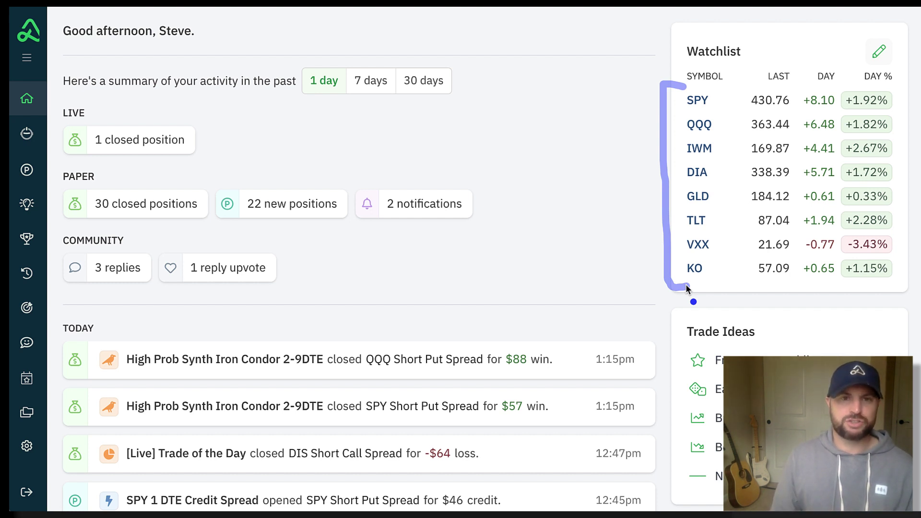
{"action": "left_click", "coordinate": [549, 96]}
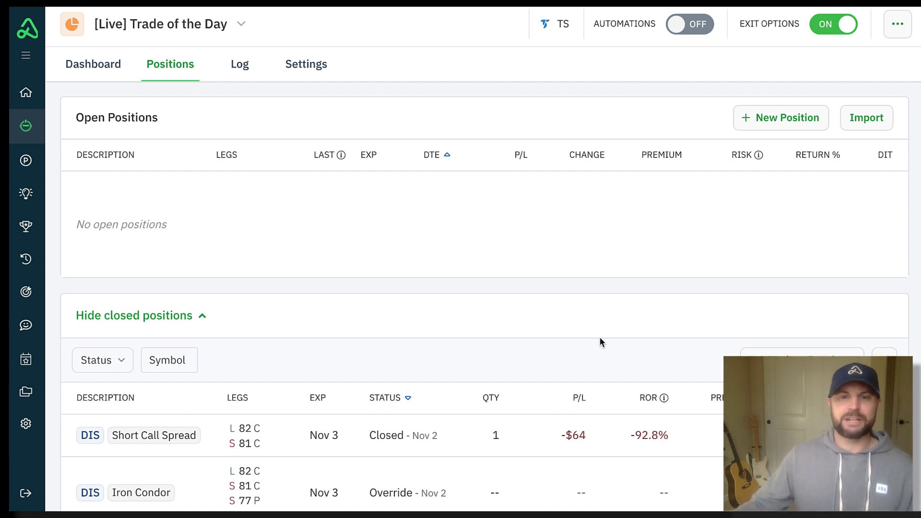
{"action": "scroll", "coordinate": [600, 341], "scroll_direction": "down", "scroll_amount": 1}
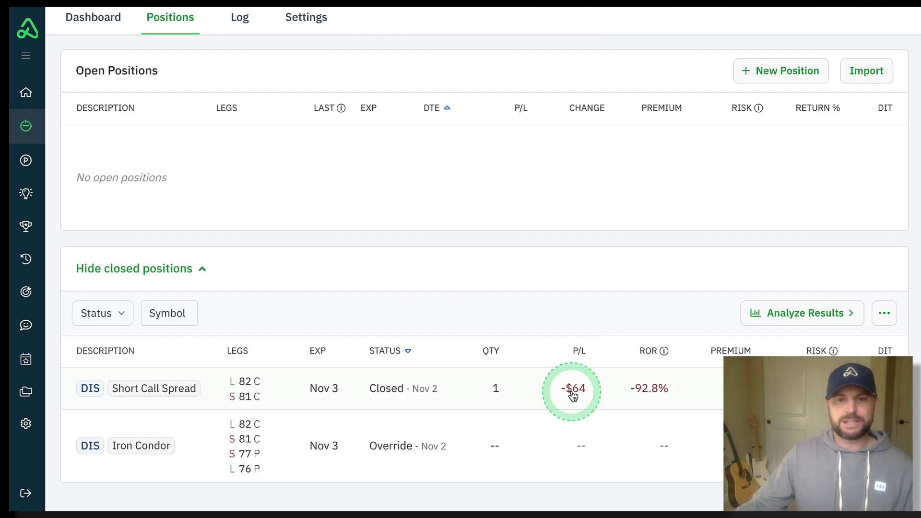
{"action": "left_click", "coordinate": [569, 422]}
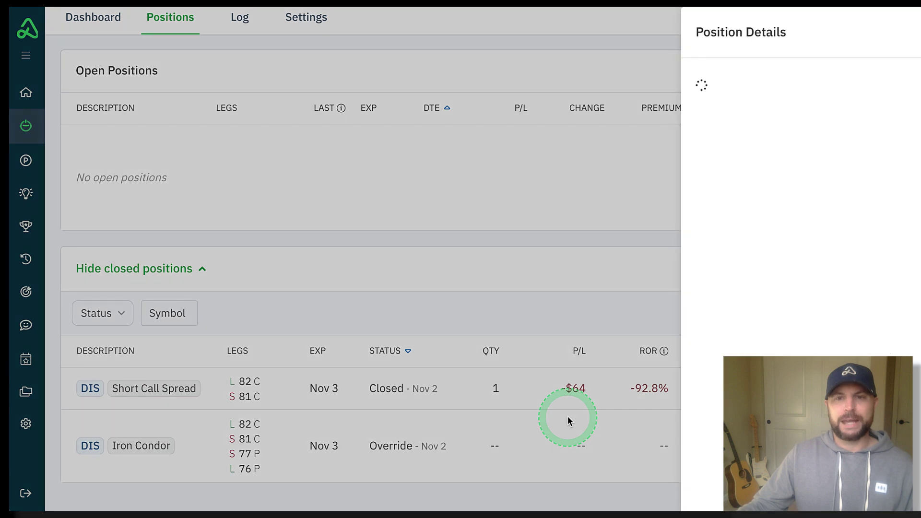
{"action": "left_click", "coordinate": [597, 402]}
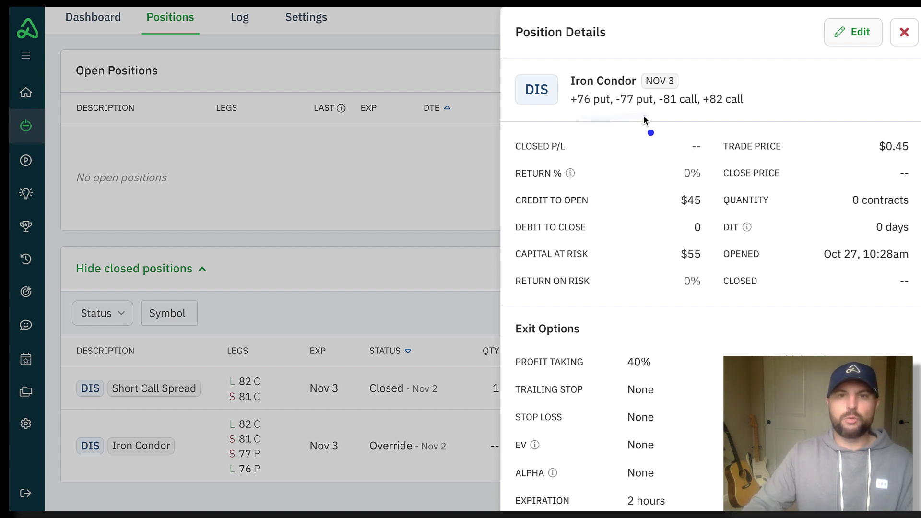
{"action": "left_click", "coordinate": [656, 164]}
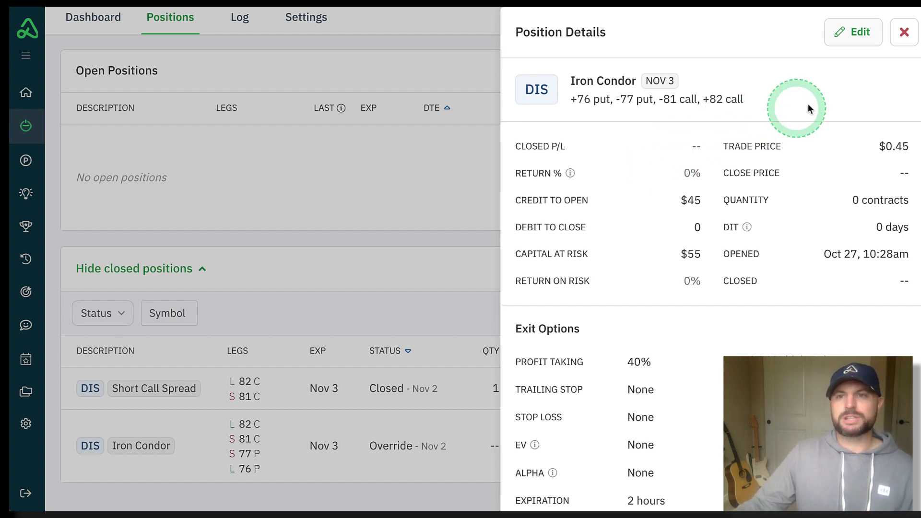
{"action": "left_click", "coordinate": [904, 33]}
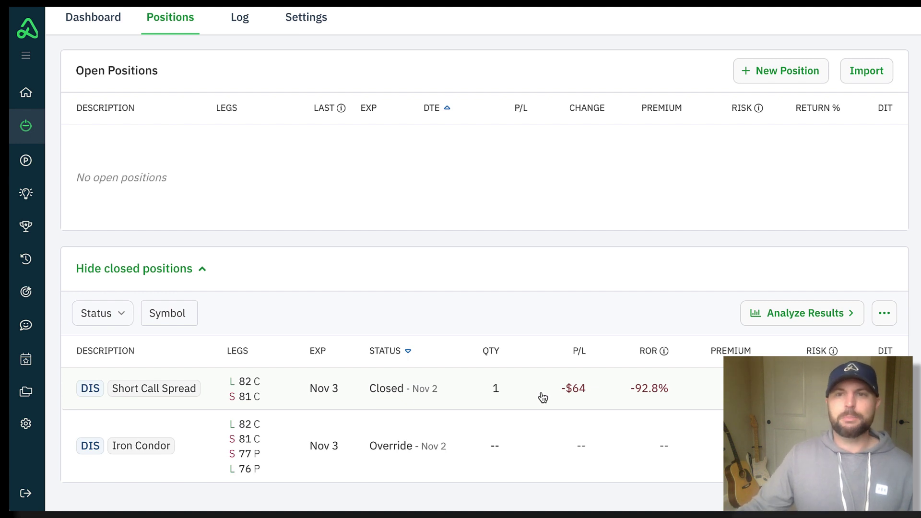
- Open Position Details for the DIS Short Call Spread closed at a -$64 loss
{"action": "left_click", "coordinate": [664, 194]}
{"action": "left_click", "coordinate": [774, 126]}
{"action": "left_click", "coordinate": [855, 85]}
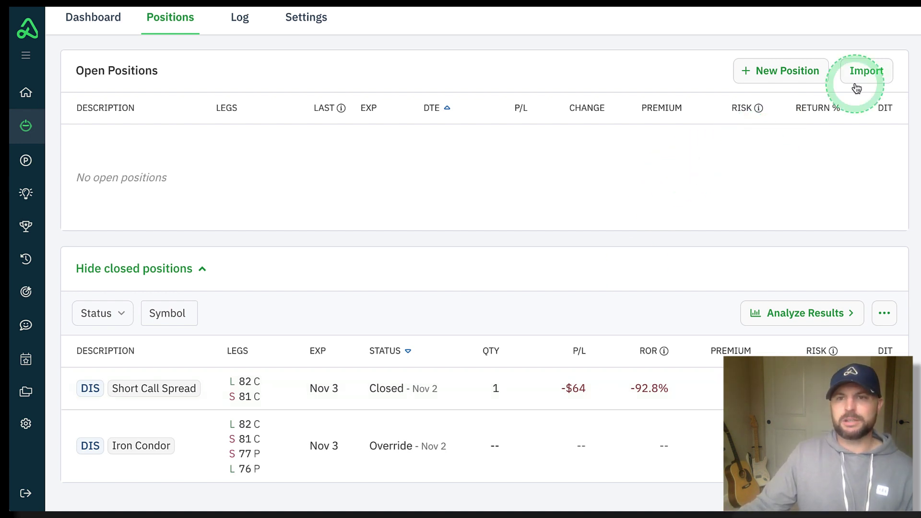
{"action": "left_click", "coordinate": [862, 77]}
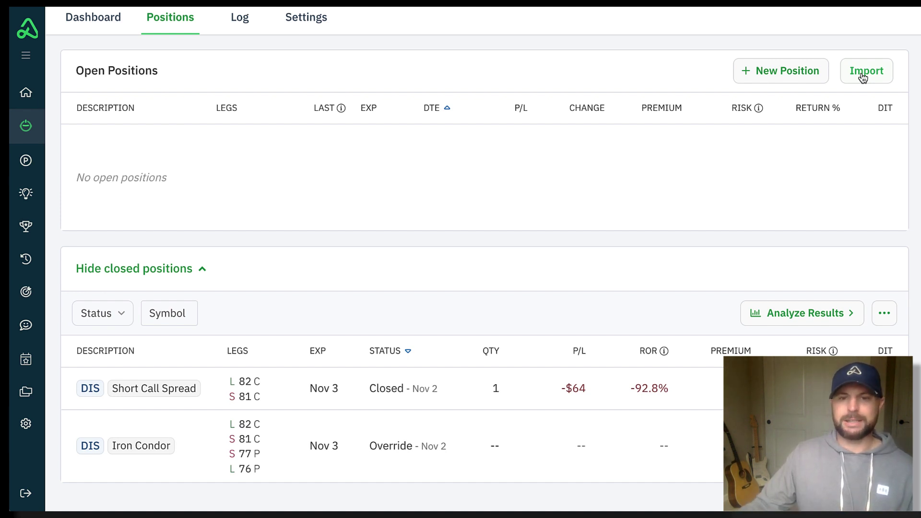
{"action": "left_click", "coordinate": [552, 405]}
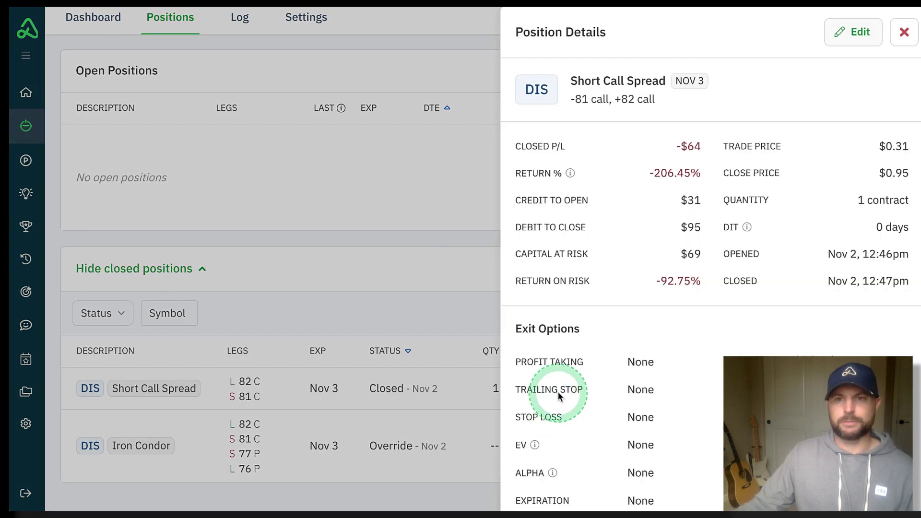
{"action": "left_click", "coordinate": [622, 307]}
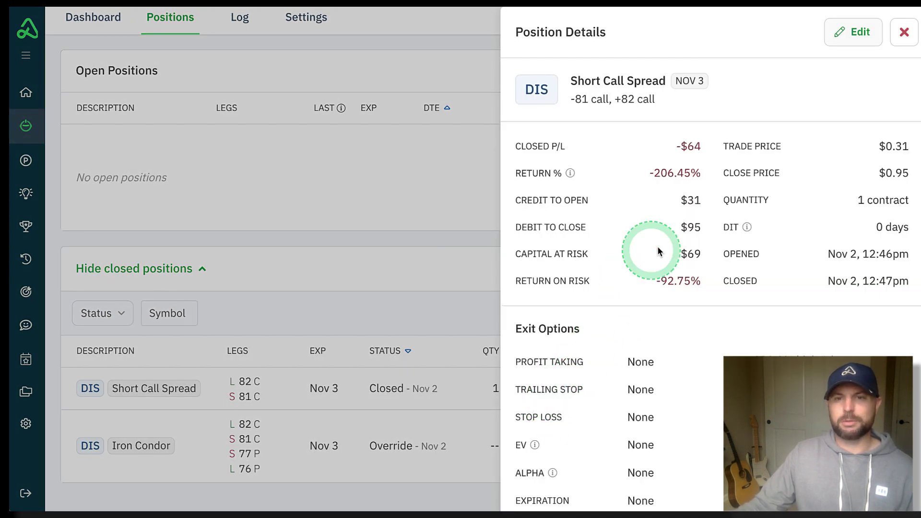
{"action": "left_click", "coordinate": [700, 230]}
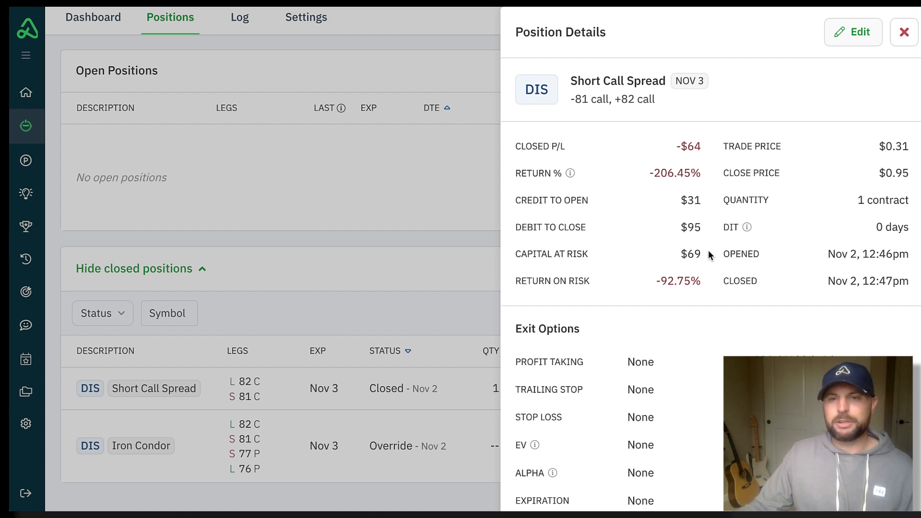
{"action": "scroll", "coordinate": [709, 255], "scroll_direction": "down", "scroll_amount": 1}
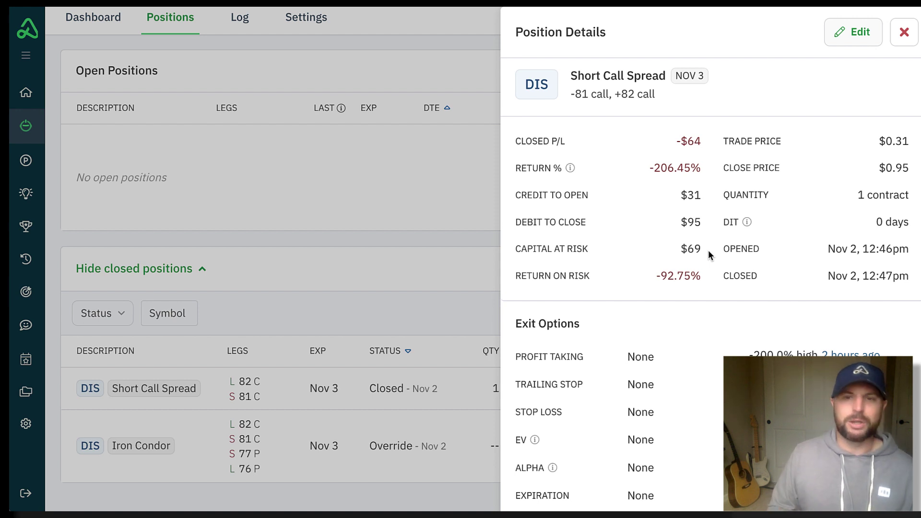
{"action": "left_click", "coordinate": [711, 186]}
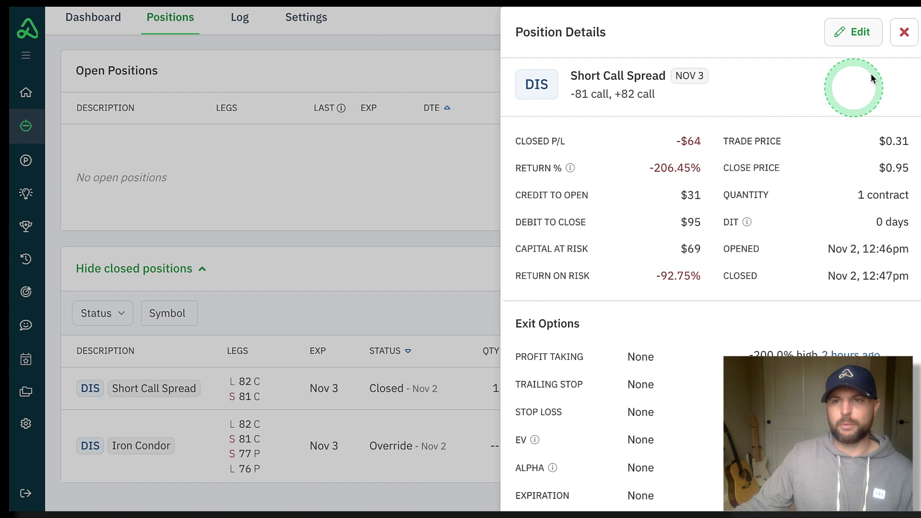
- Change the DIS short call spread's status to Override, save, and close its details
{"action": "left_click", "coordinate": [867, 31]}
{"action": "left_click", "coordinate": [576, 107]}
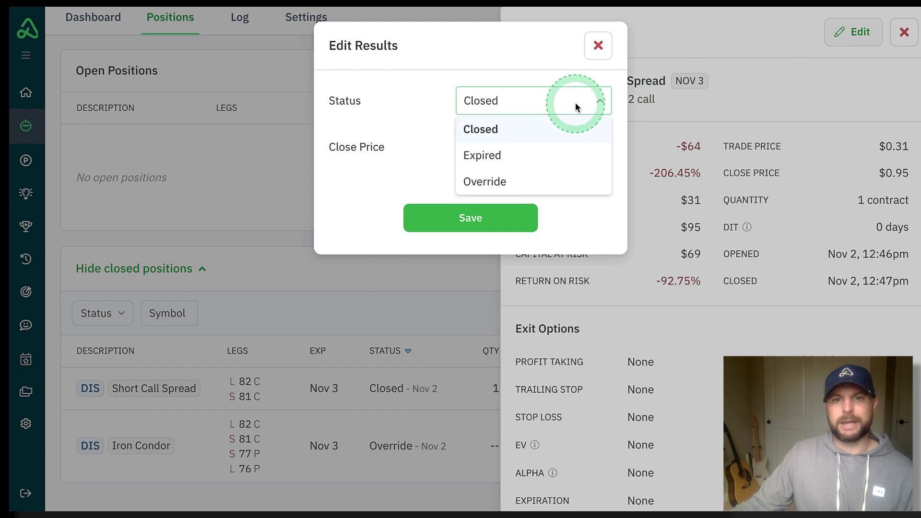
{"action": "left_click", "coordinate": [556, 179]}
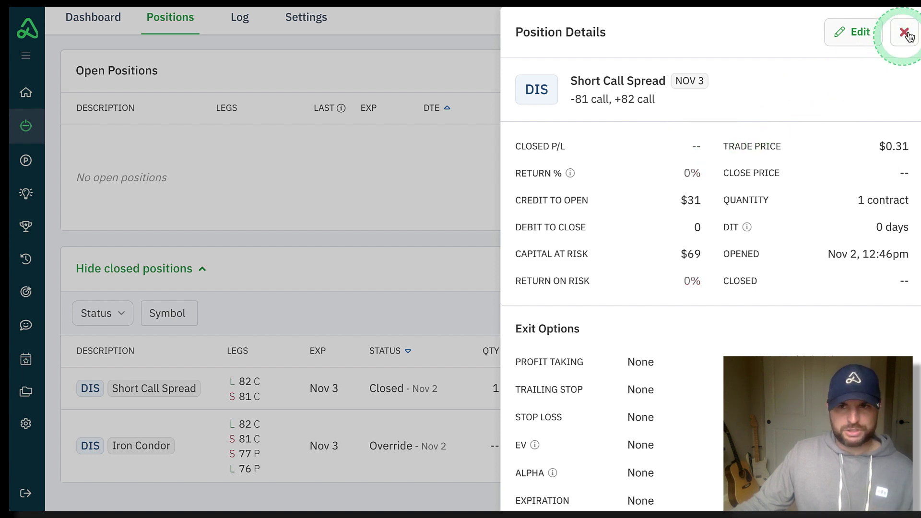
{"action": "left_click", "coordinate": [905, 34]}
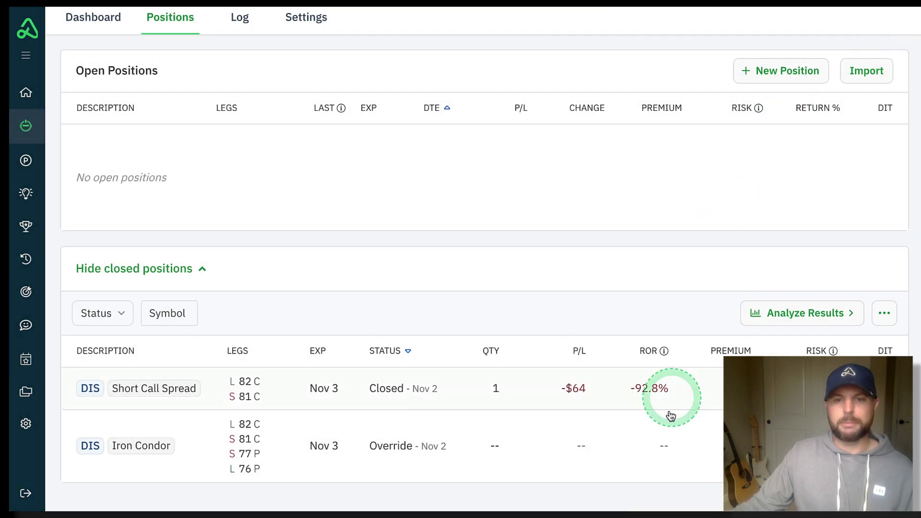
- Set the DIS Iron Condor's status to Closed with a 0.95 close price
{"action": "left_click", "coordinate": [669, 421]}
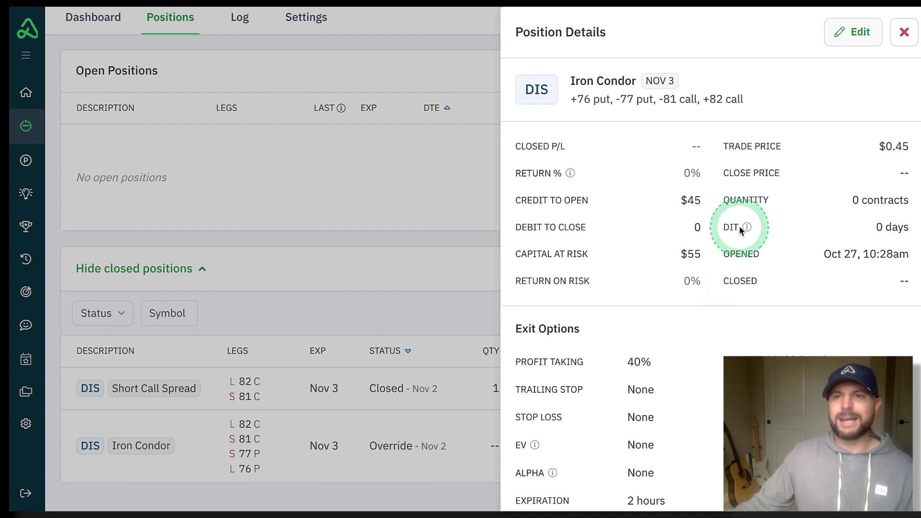
{"action": "left_click", "coordinate": [838, 45]}
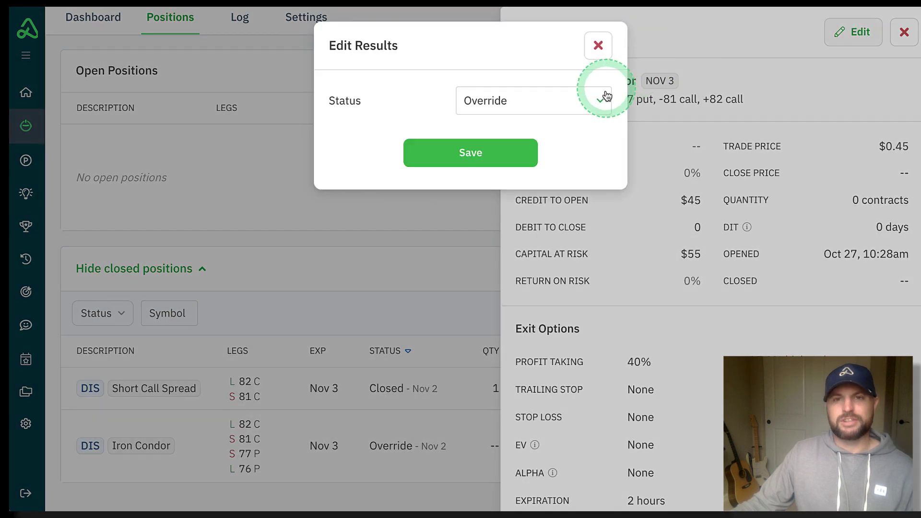
{"action": "left_click", "coordinate": [606, 96]}
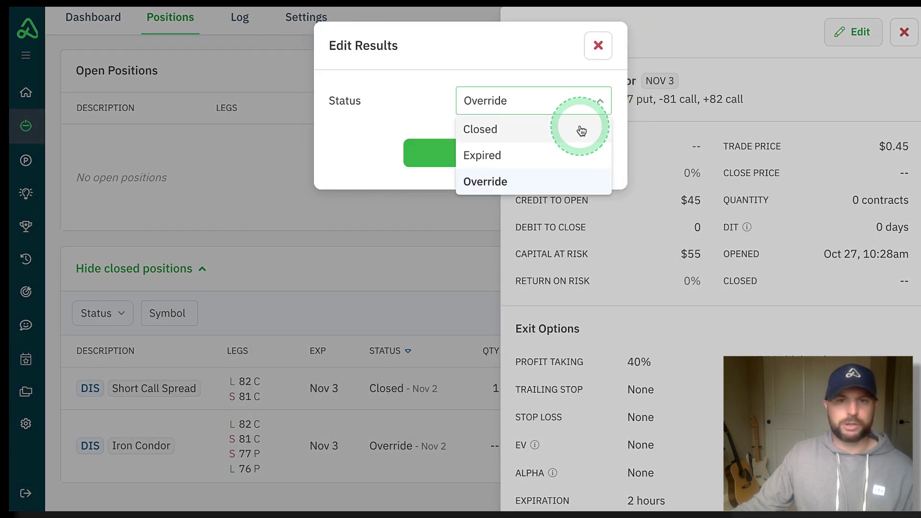
{"action": "left_click", "coordinate": [582, 130]}
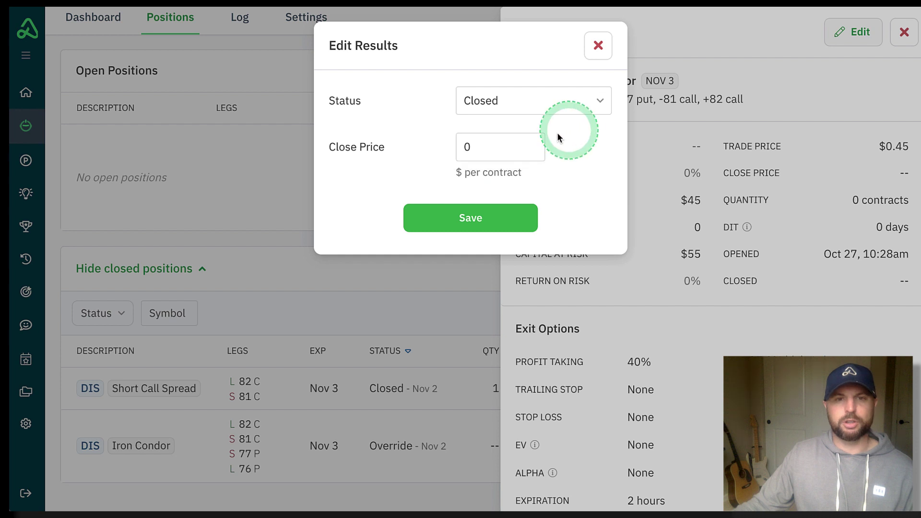
{"action": "double_click", "coordinate": [502, 147]}
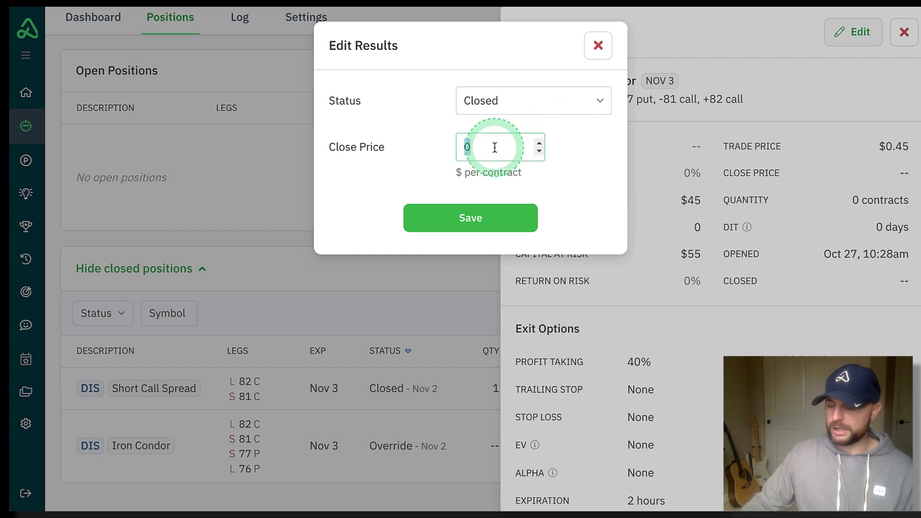
{"action": "type", "text": ".95"}
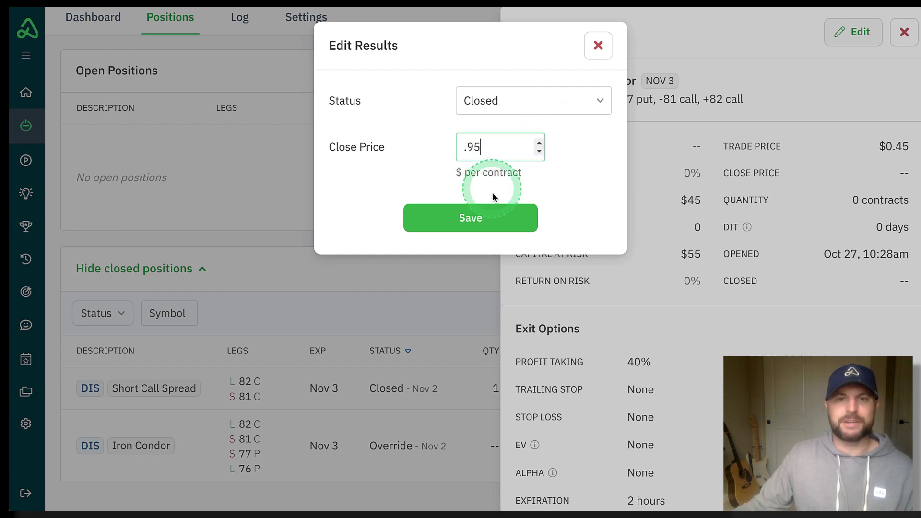
{"action": "left_click", "coordinate": [497, 213]}
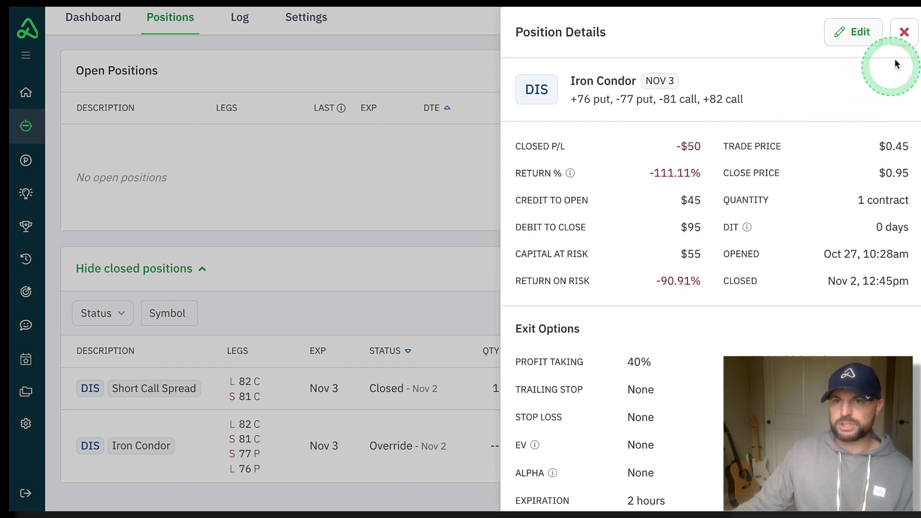
- Close the iron condor details and reload the page to refresh the Positions list
{"action": "left_click", "coordinate": [904, 31]}
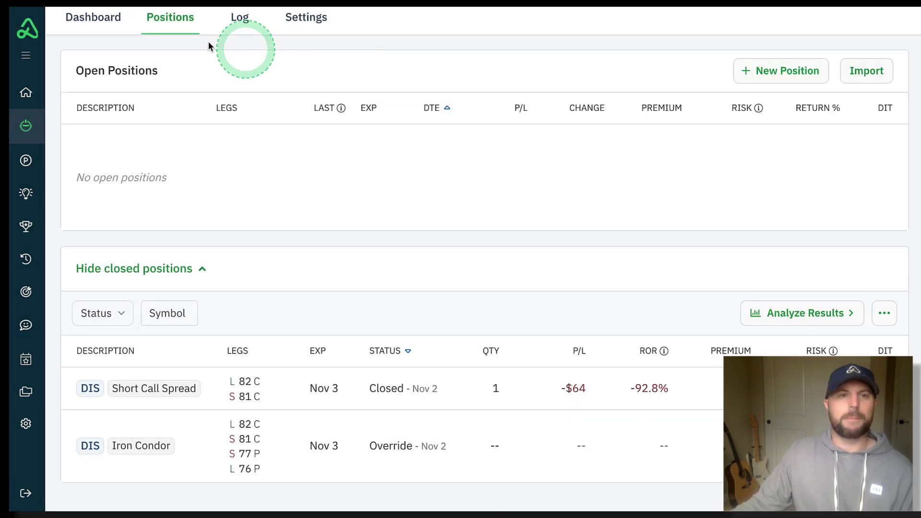
{"action": "left_click", "coordinate": [74, 5]}
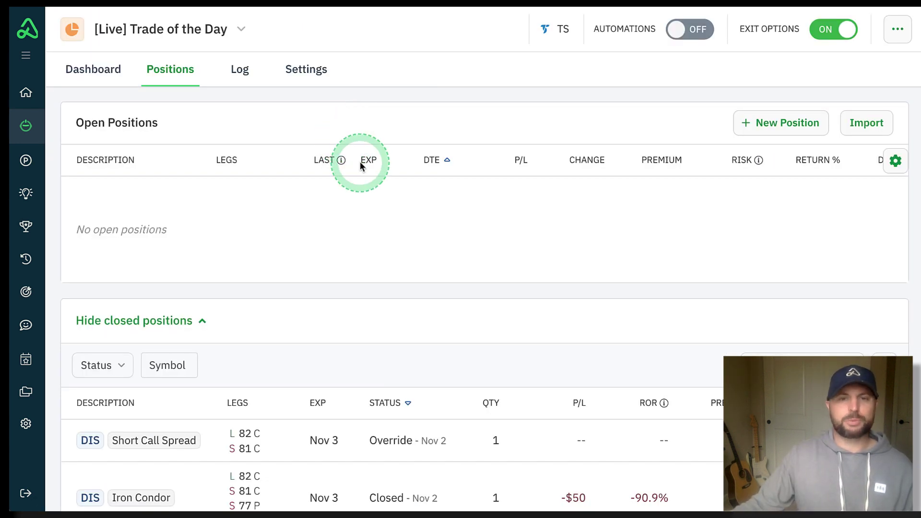
{"action": "scroll", "coordinate": [359, 163], "scroll_direction": "down", "scroll_amount": 1}
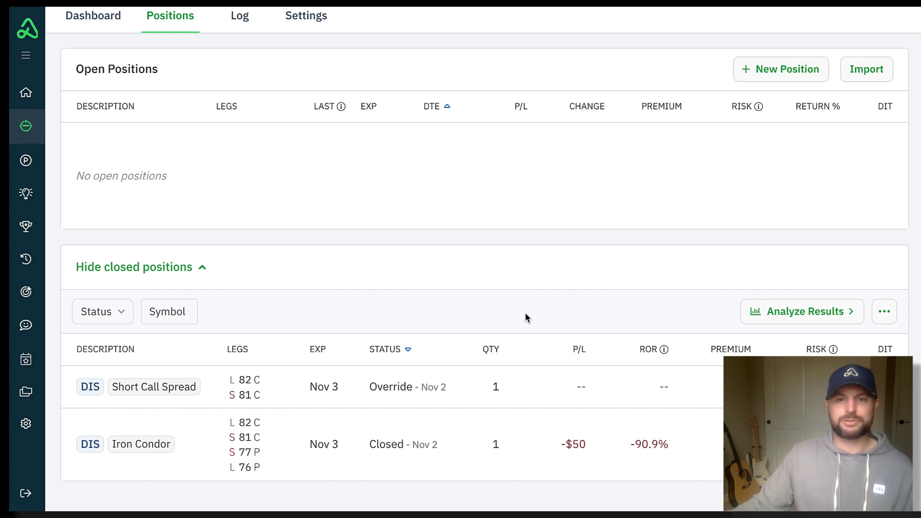
{"action": "left_click", "coordinate": [544, 386]}
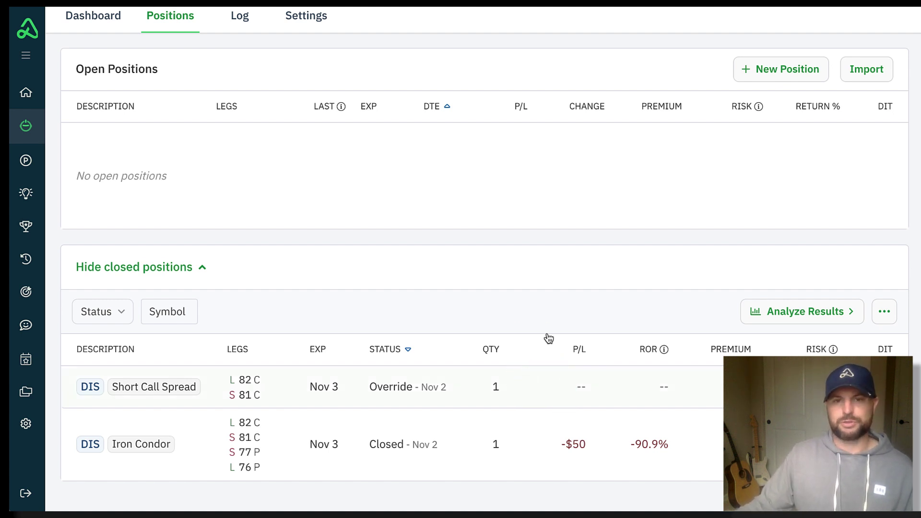
{"action": "left_click", "coordinate": [550, 268]}
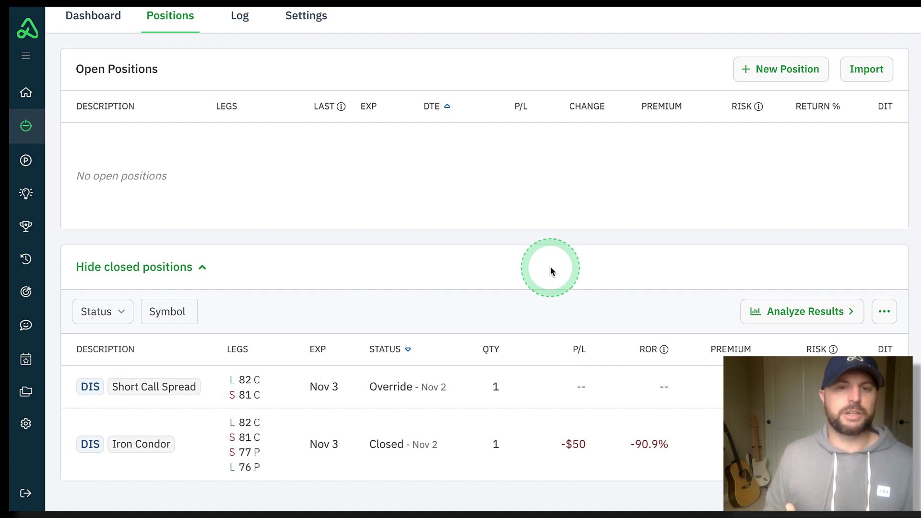